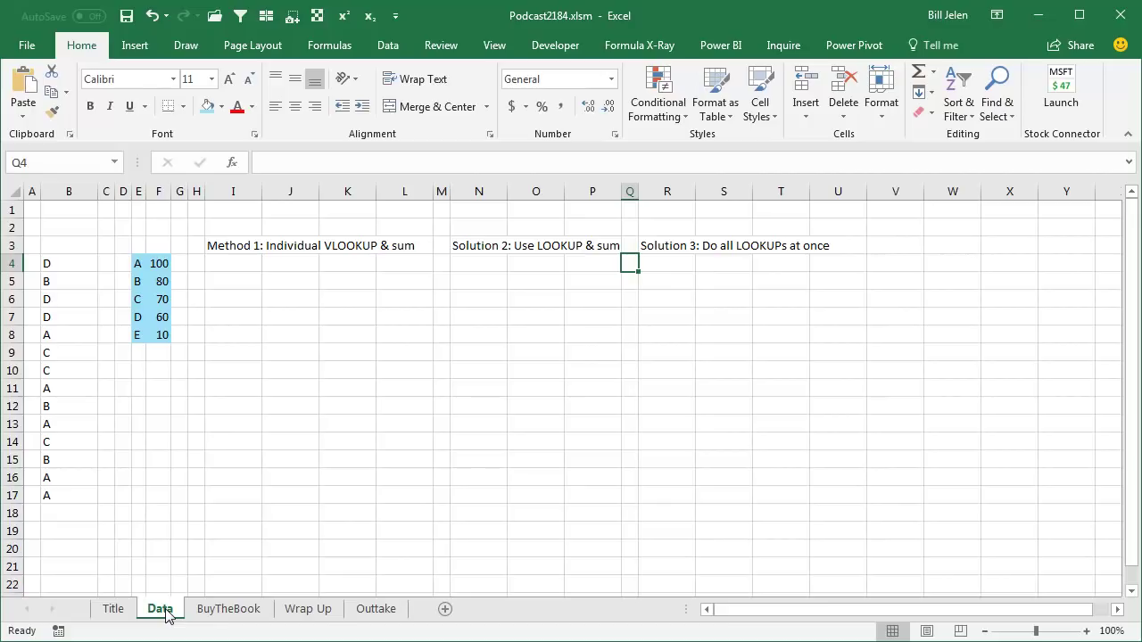
# - Enter =VLOOKUP(B4,$E$4:$F$8,2,TRUE) in cell I4 under the Method 1 heading
pyautogui.click(228, 262)
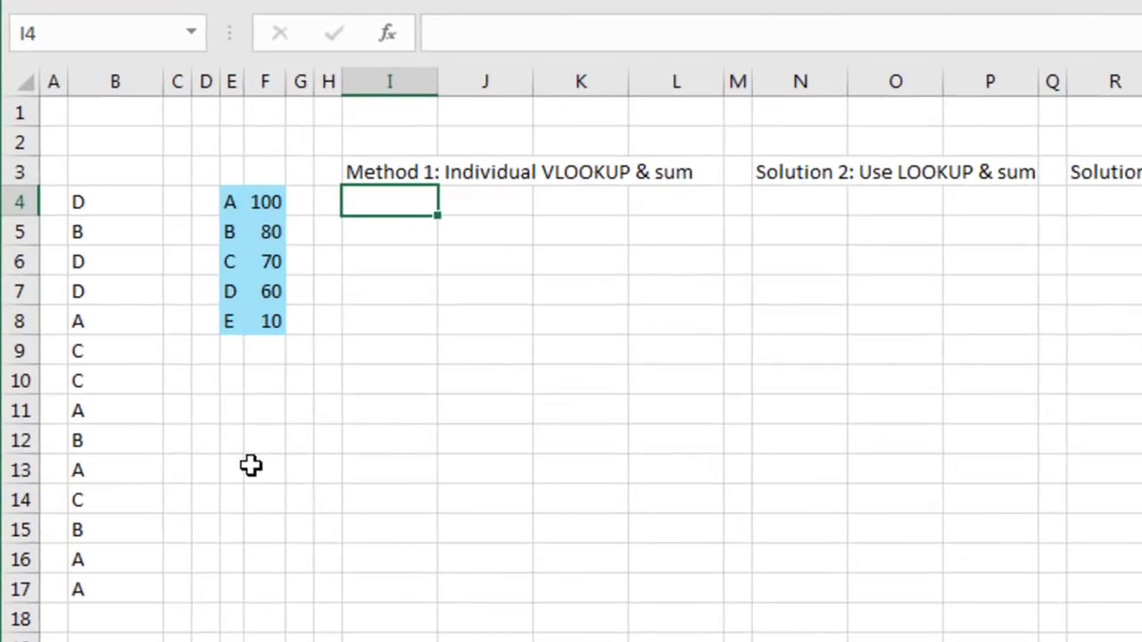
pyautogui.write('=VL')
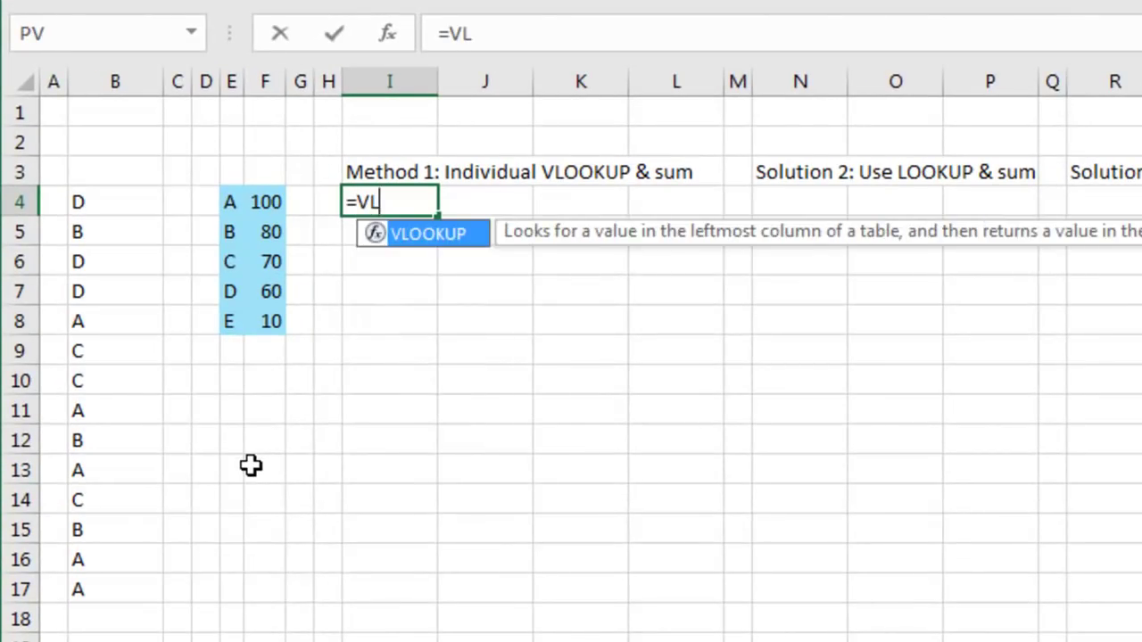
pyautogui.press('Tab')
pyautogui.press('Left')
pyautogui.press('Left')
pyautogui.press('Left')
pyautogui.press('Left')
pyautogui.press('Left')
pyautogui.press('Left')
pyautogui.press('Left')
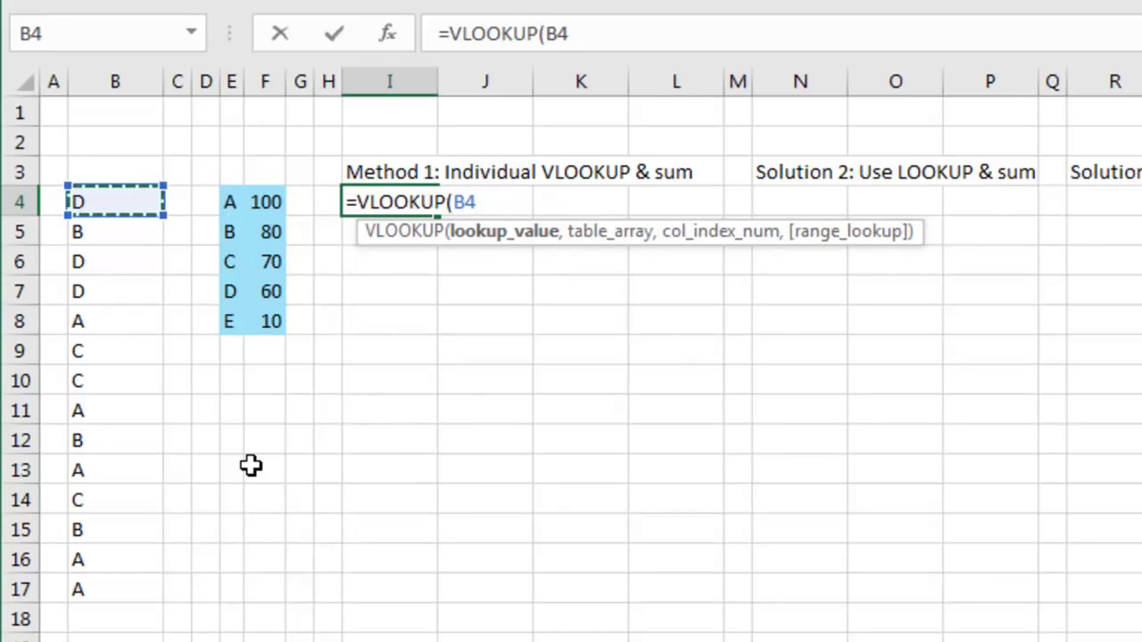
pyautogui.write(',')
pyautogui.press('Left')
pyautogui.press('Left')
pyautogui.press('Left')
pyautogui.press('Left')
pyautogui.hotkey('shift', 'Right')
pyautogui.hotkey('shift', 'Down')
pyautogui.hotkey('shift', 'Down')
pyautogui.hotkey('shift', 'Down')
pyautogui.hotkey('shift', 'Down')
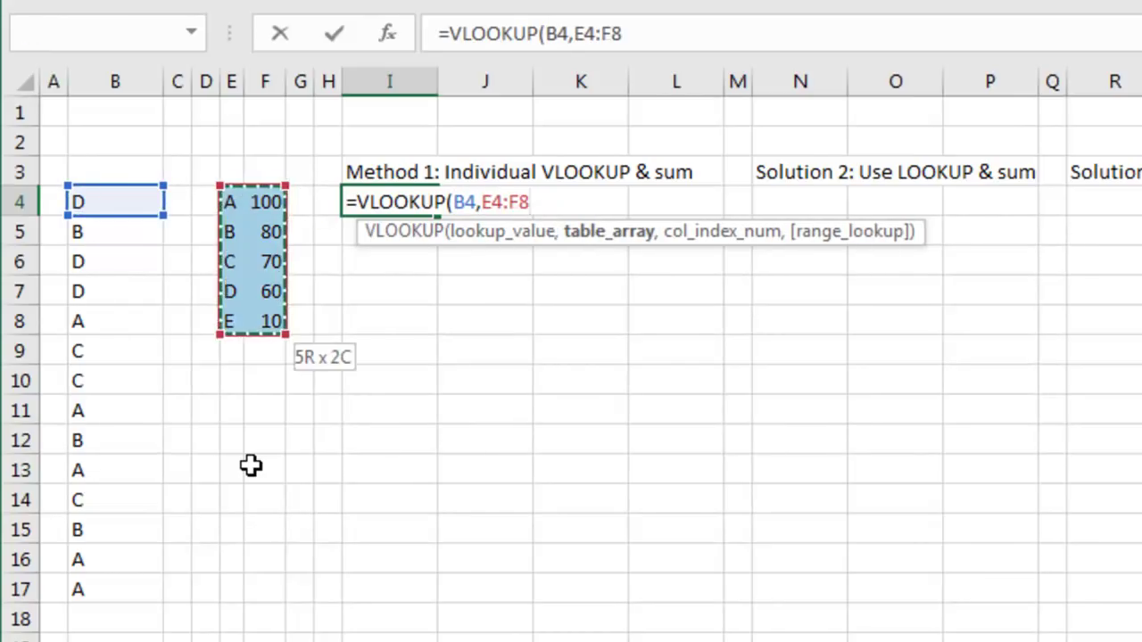
pyautogui.press('F4')
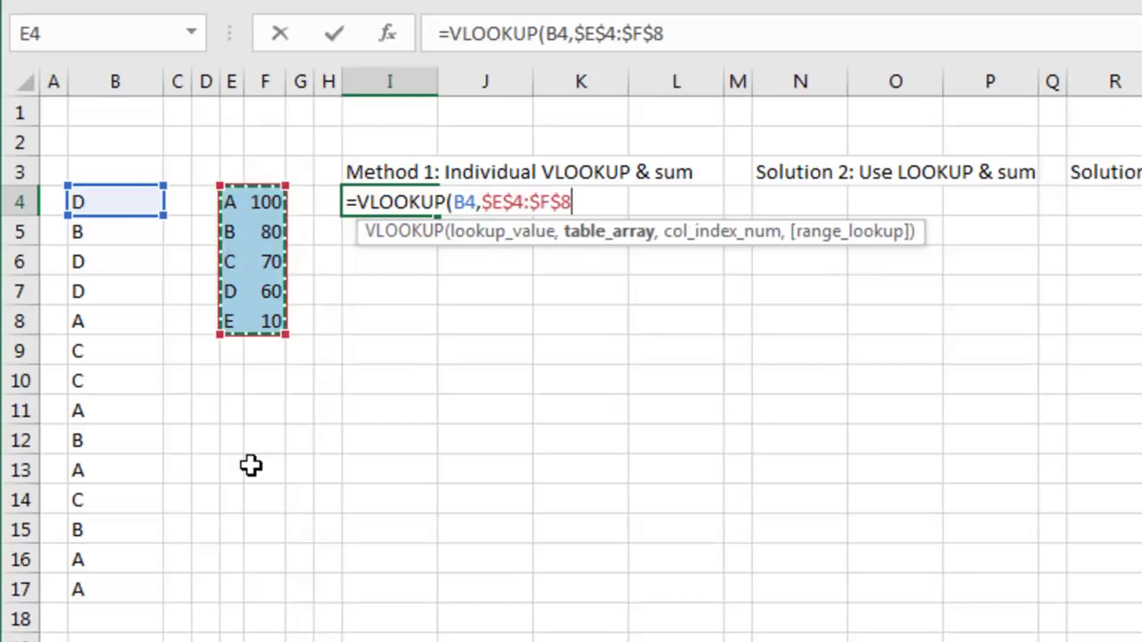
pyautogui.write(',2,TRUE')
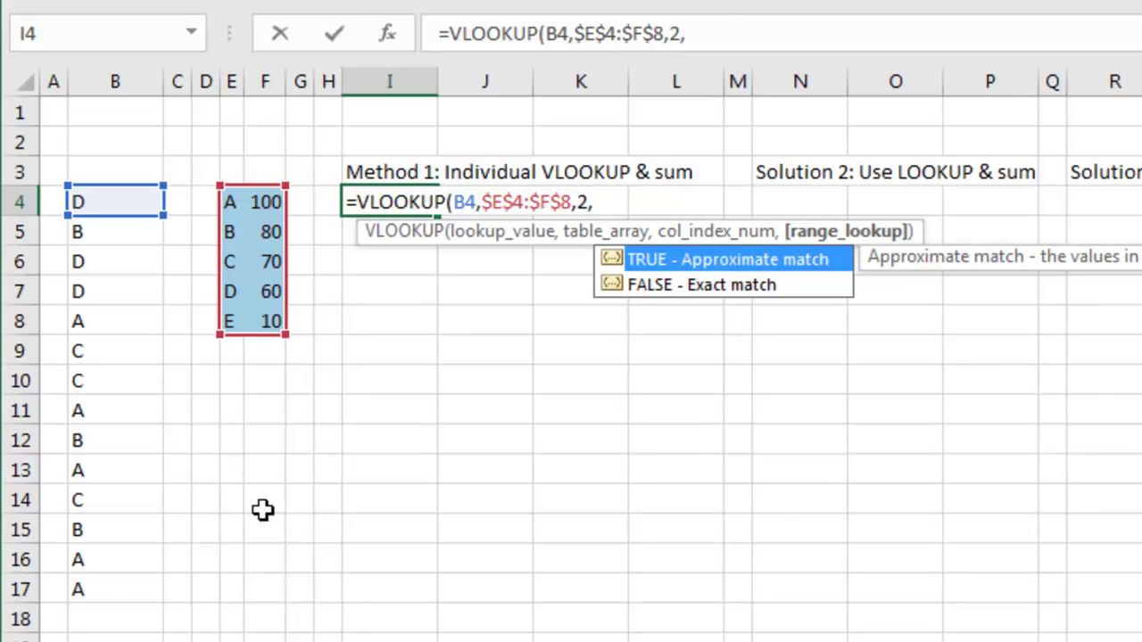
pyautogui.press('Tab')
pyautogui.write(')')
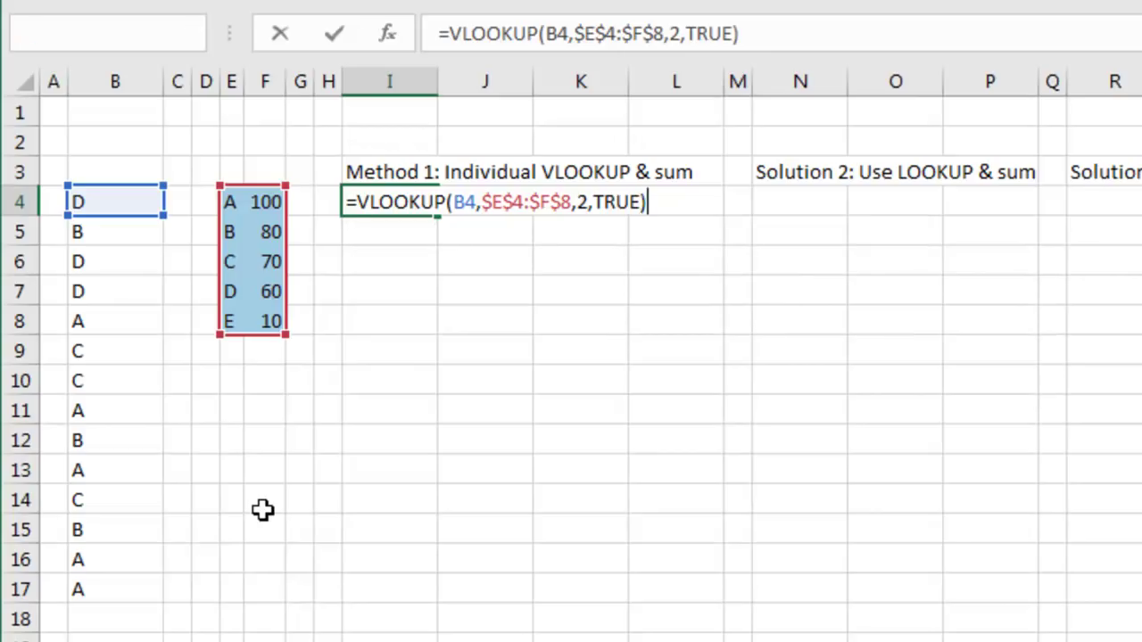
pyautogui.press('Return')
# - Copy the VLOOKUP formula from I4 down through I17, alongside every letter in column B
pyautogui.press('Up')
pyautogui.hotkey('ctrl', 'c')
pyautogui.hotkey('shift', 'Down')
pyautogui.hotkey('shift', 'Down')
pyautogui.hotkey('shift', 'Down')
pyautogui.hotkey('shift', 'Down')
pyautogui.hotkey('shift', 'Down')
pyautogui.hotkey('shift', 'Down')
pyautogui.hotkey('shift', 'Down')
pyautogui.hotkey('shift', 'Down')
pyautogui.hotkey('shift', 'Down')
pyautogui.hotkey('shift', 'Down')
pyautogui.hotkey('shift', 'Down')
pyautogui.hotkey('shift', 'Down')
pyautogui.hotkey('shift', 'Down')
pyautogui.hotkey('shift', 'Down')
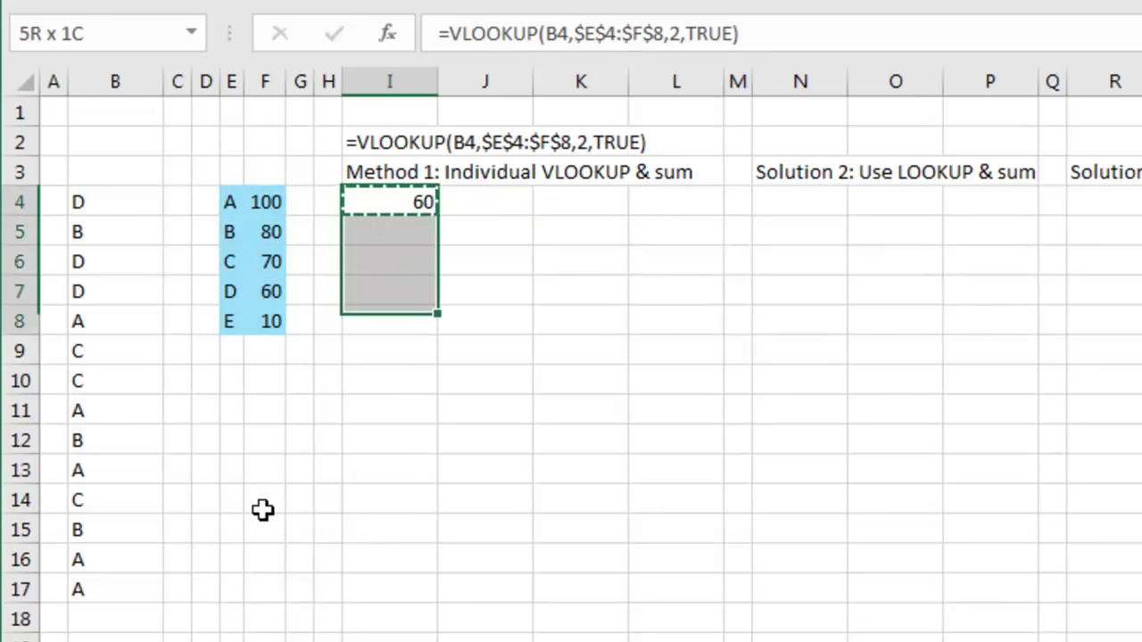
pyautogui.hotkey('shift', 'Up')
pyautogui.hotkey('ctrl', 'v')
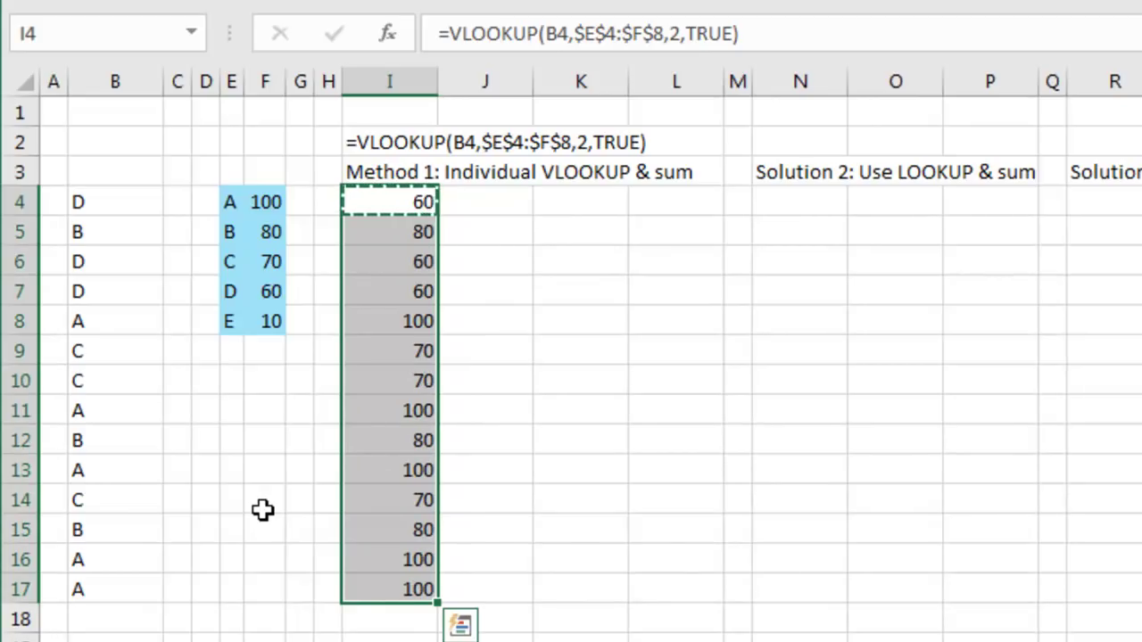
# - Total the VLOOKUP results with =SUM(I4:I17) in cell I18 and make the total's font red
pyautogui.hotkey('ctrl', 'Down')
pyautogui.press('Down')
pyautogui.hotkey('alt', '=')
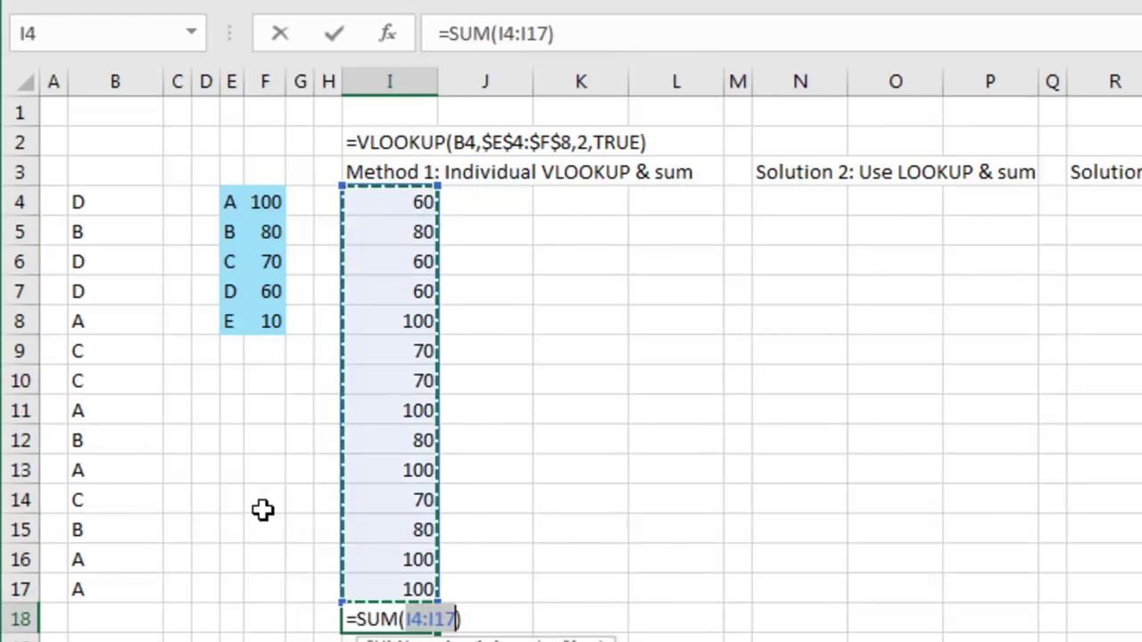
pyautogui.press('Return')
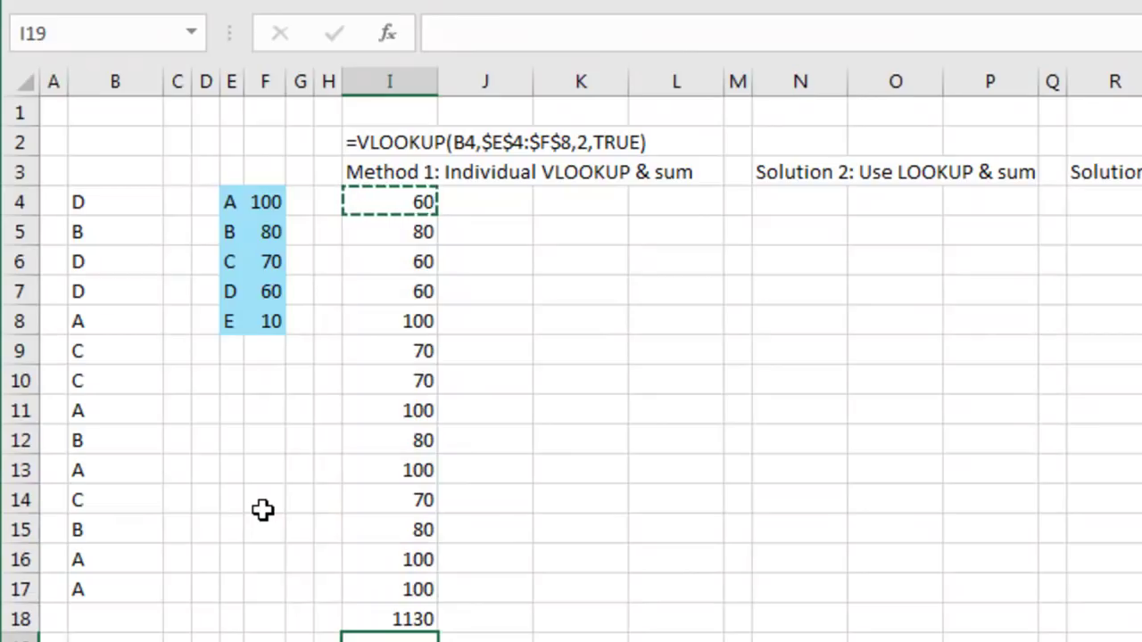
pyautogui.press('Up')
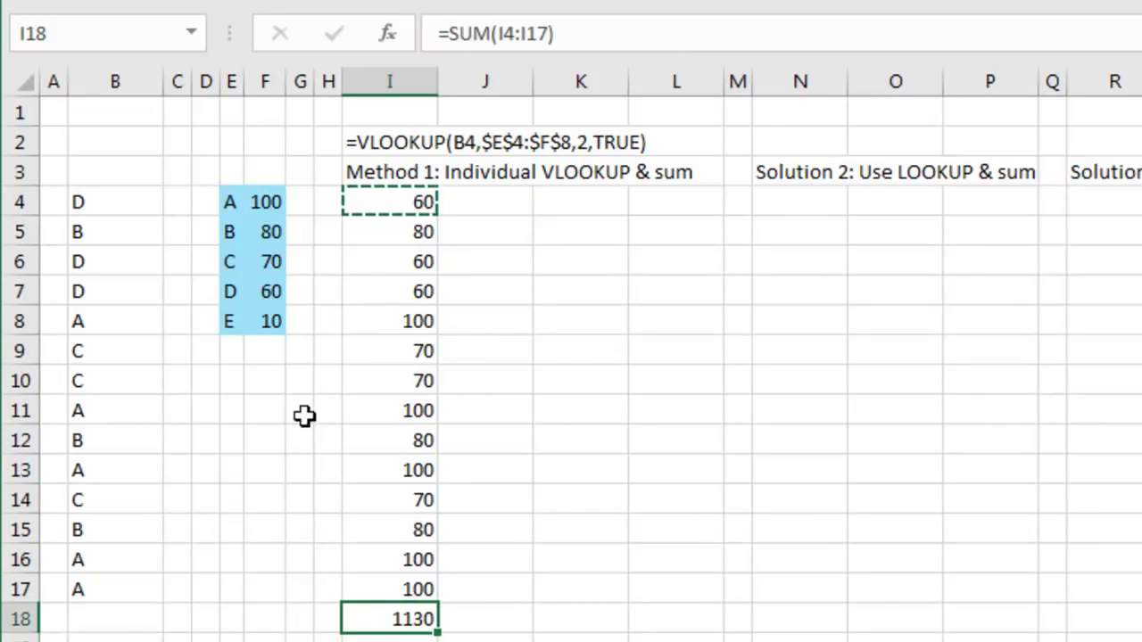
pyautogui.click(384, 2)
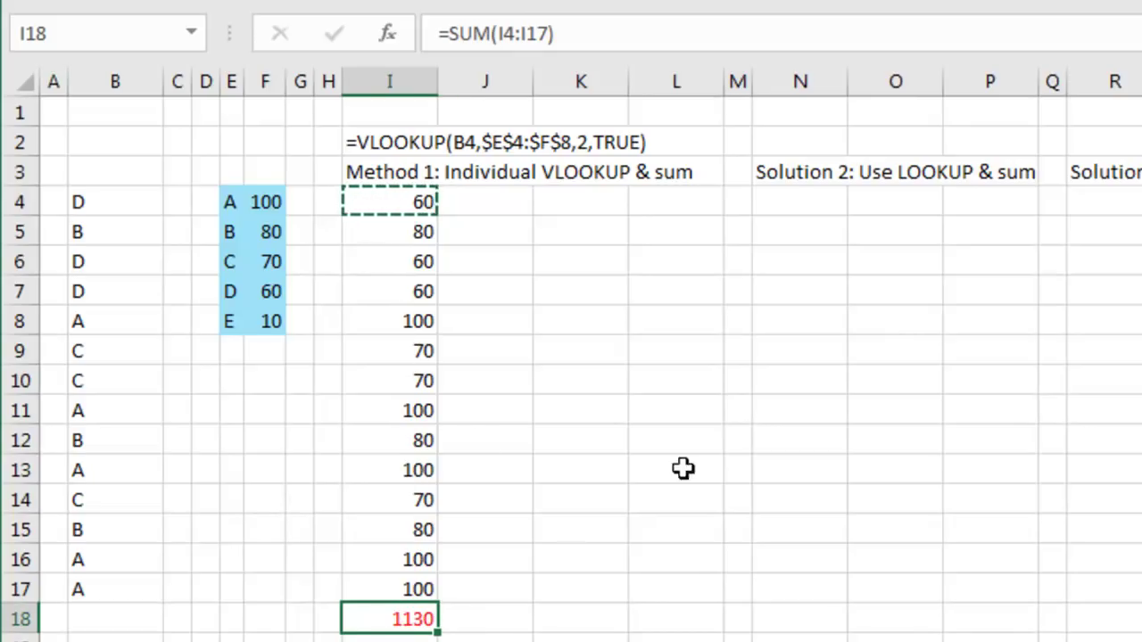
# - Enter =LOOKUP(B4,$E$4:$F$8) in cell N4 under the Solution 2 heading
pyautogui.click(805, 205)
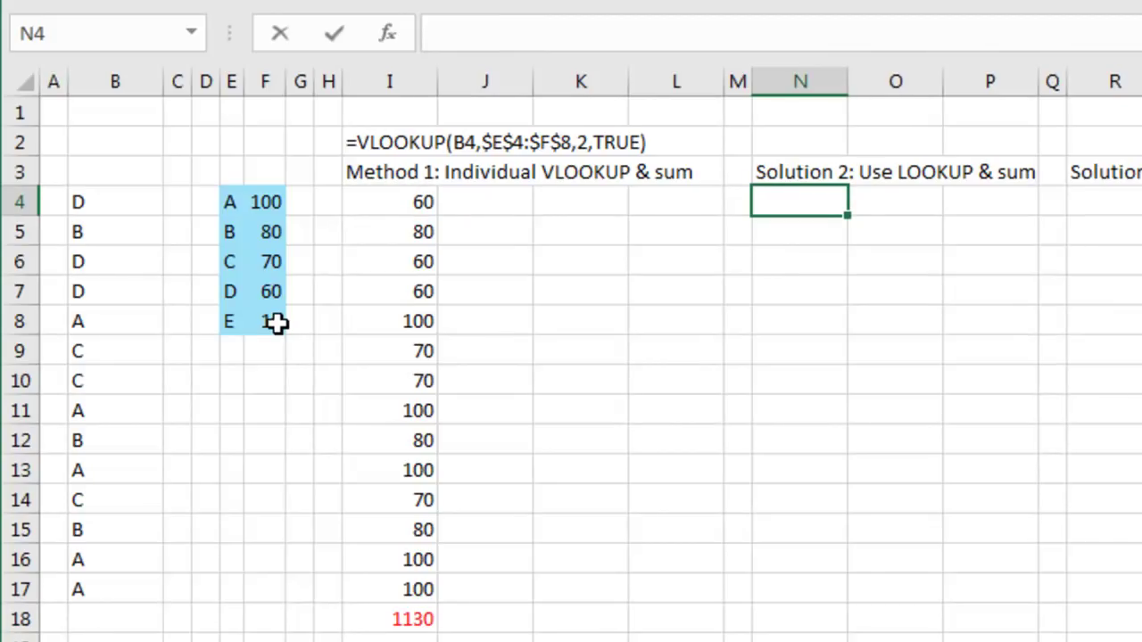
pyautogui.write('=LOOK')
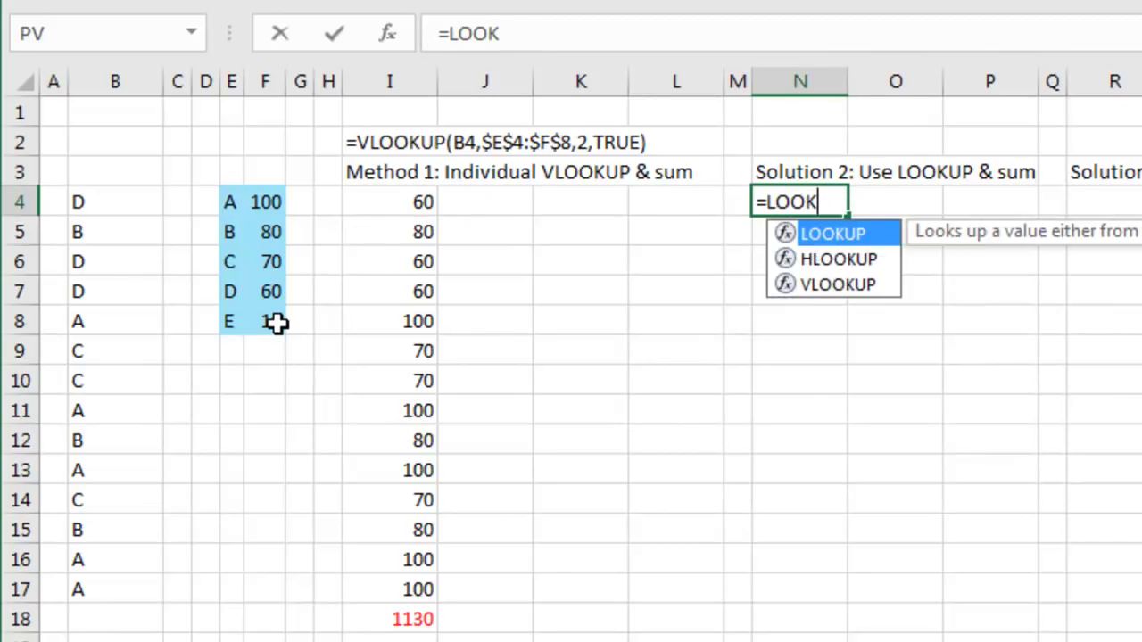
pyautogui.press('Tab')
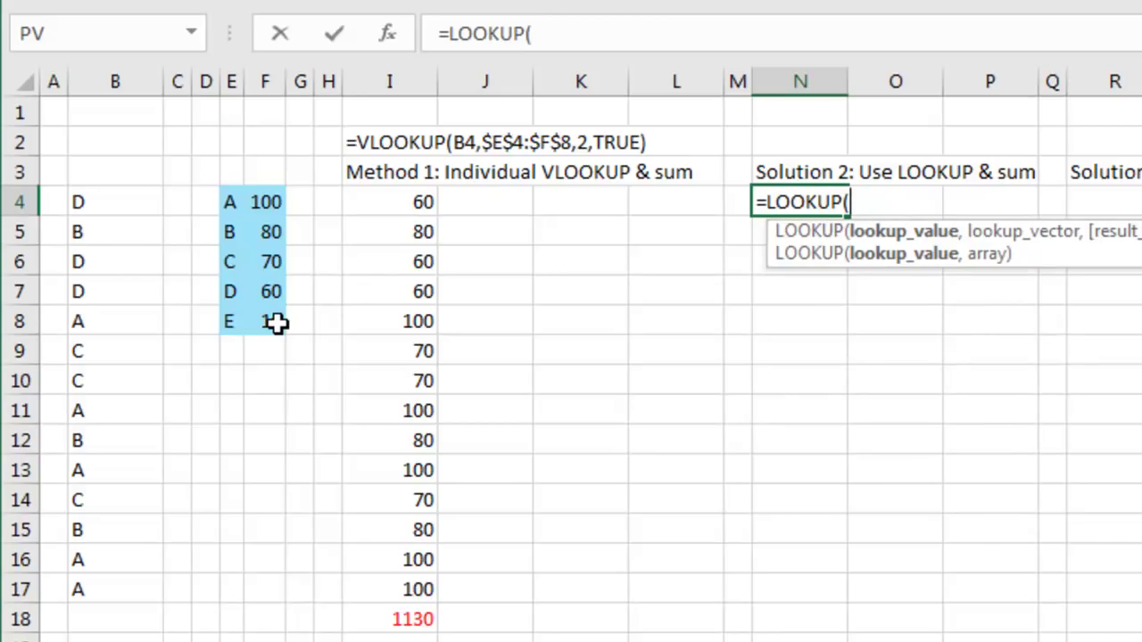
pyautogui.press('Left')
pyautogui.press('Left')
pyautogui.press('Left')
pyautogui.press('Left')
pyautogui.press('Left')
pyautogui.press('Left')
pyautogui.press('Left')
pyautogui.press('Left')
pyautogui.press('Left')
pyautogui.press('Left')
pyautogui.press('Left')
pyautogui.press('Left')
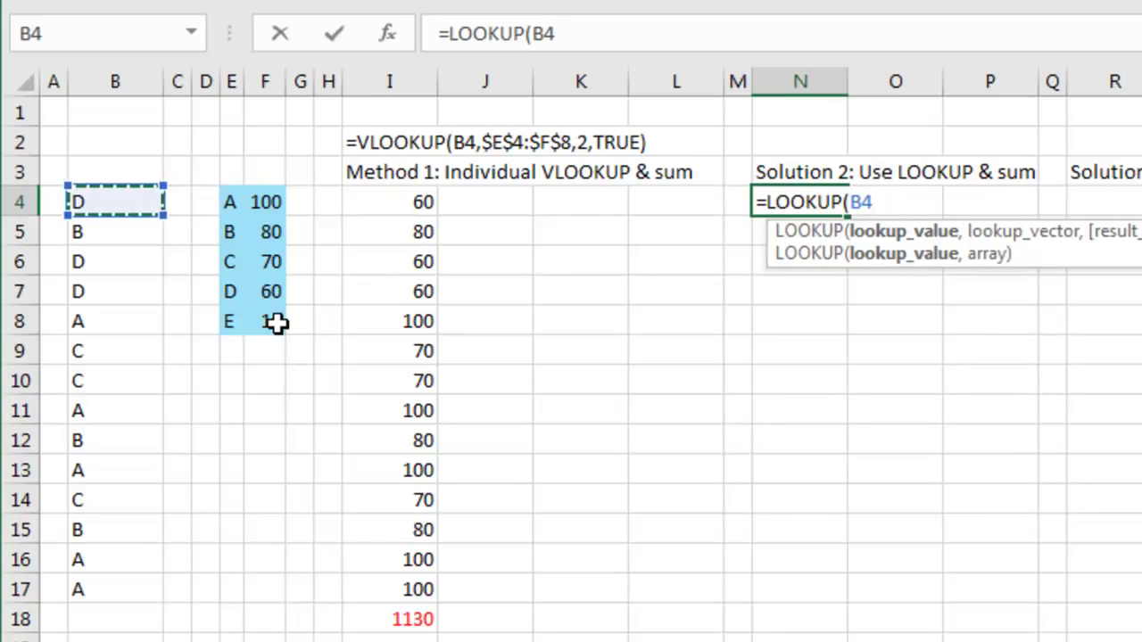
pyautogui.write(',')
pyautogui.press('Left')
pyautogui.press('Left')
pyautogui.press('Left')
pyautogui.press('Left')
pyautogui.press('Left')
pyautogui.press('Left')
pyautogui.press('Left')
pyautogui.press('Left')
pyautogui.press('Left')
pyautogui.keyDown('shift'); pyautogui.click(276, 324); pyautogui.keyUp('shift')
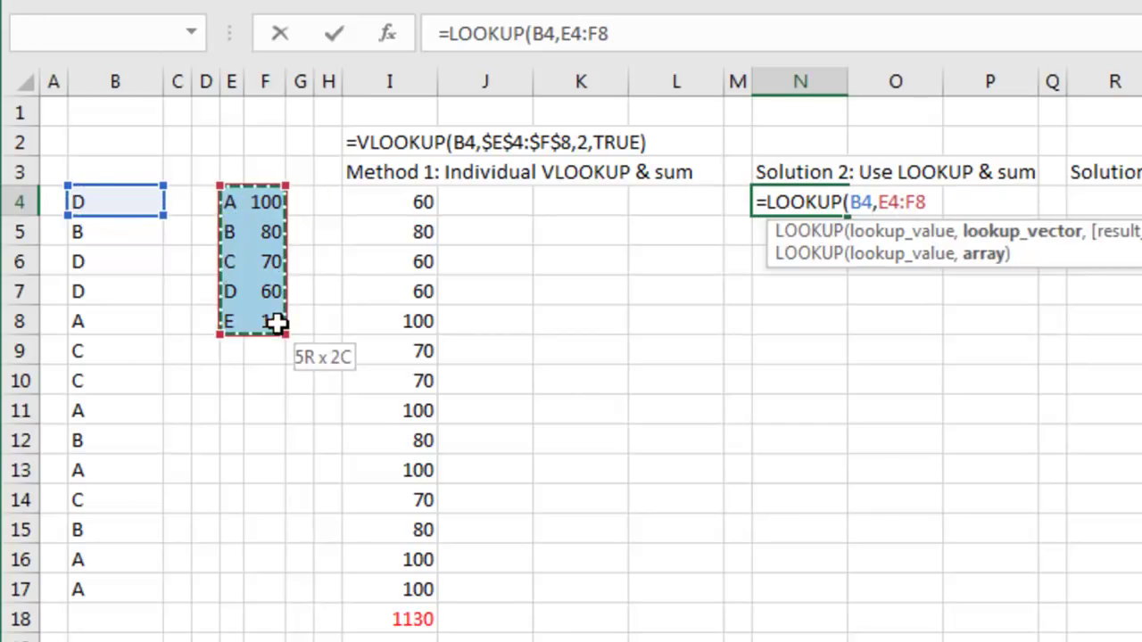
pyautogui.press('F4')
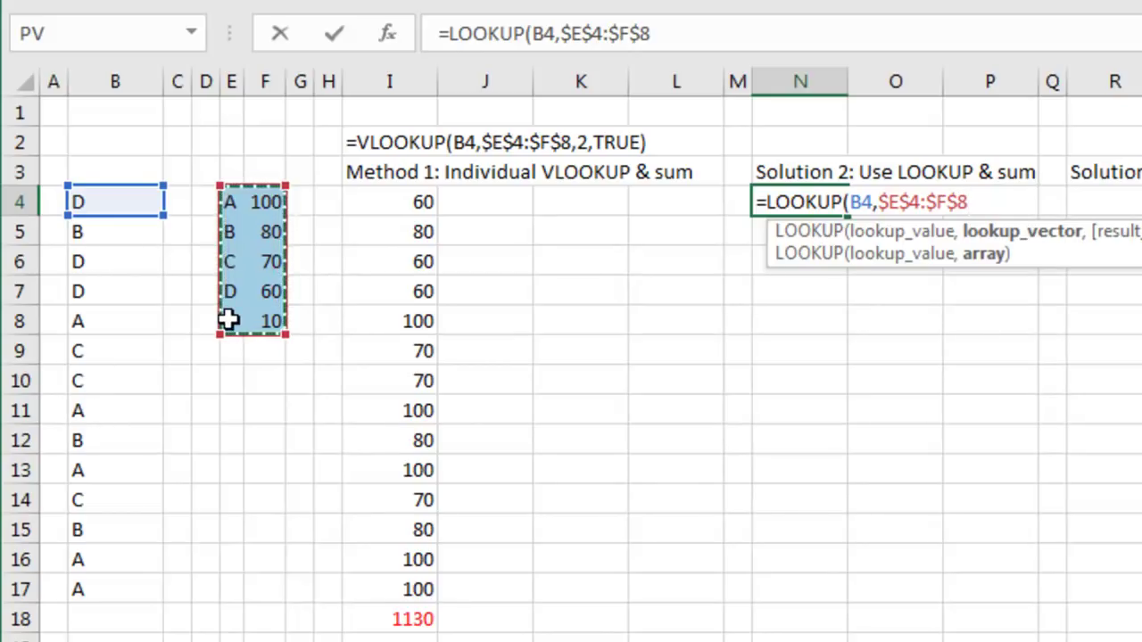
pyautogui.write(')')
pyautogui.press('Return')
# - Fill the LOOKUP formula from N4 down through N17
pyautogui.press('Up')
pyautogui.hotkey('ctrl', 'Left')
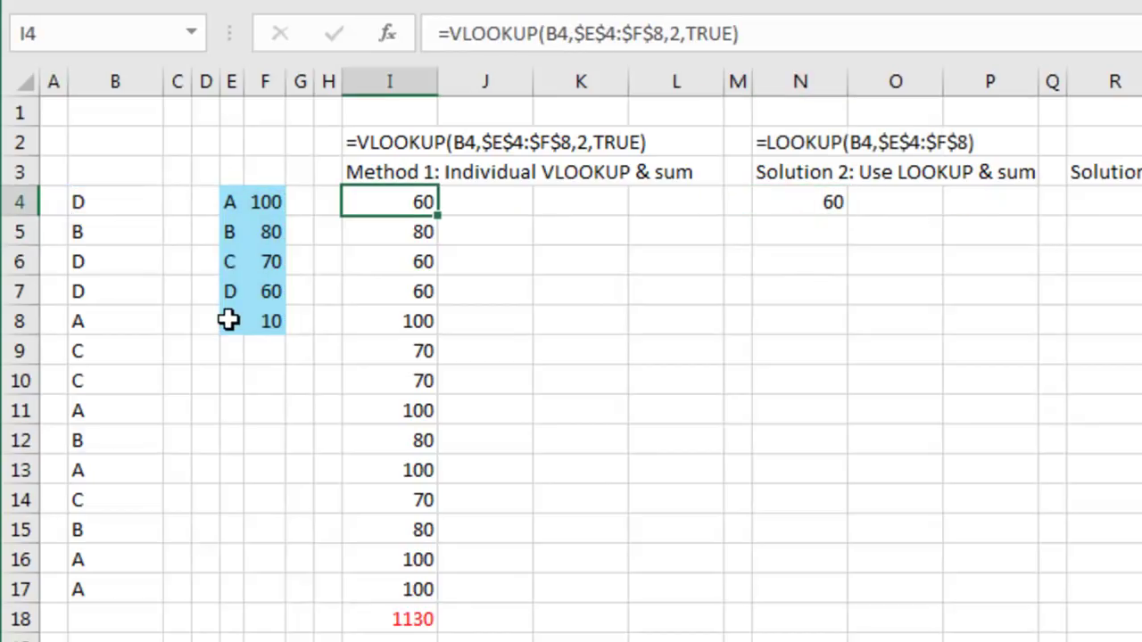
pyautogui.hotkey('ctrl', 'Right')
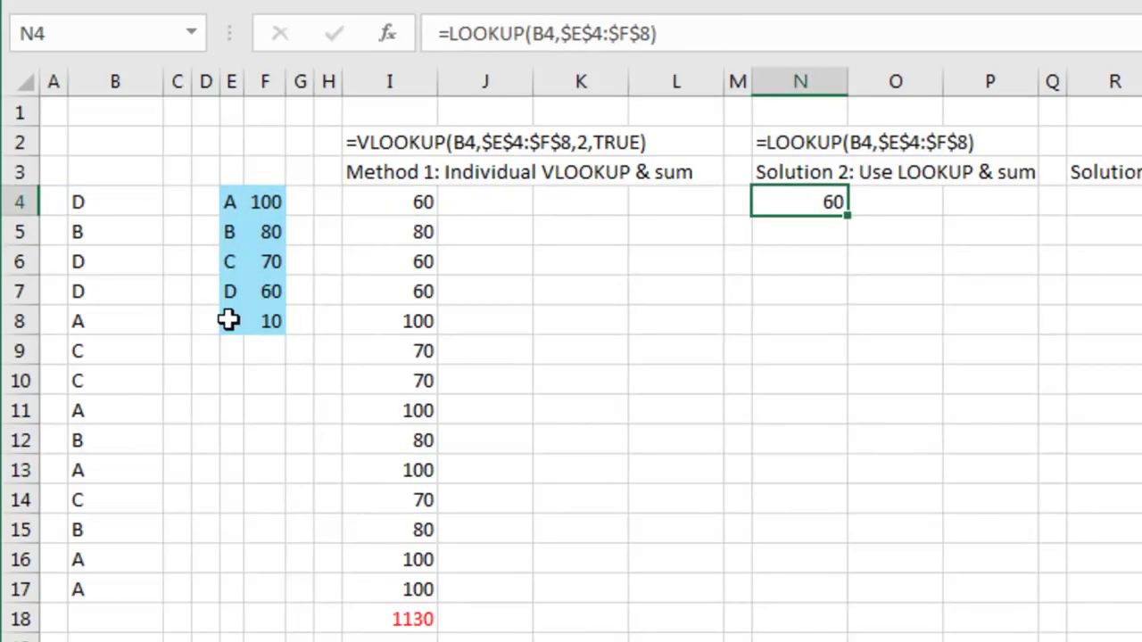
pyautogui.moveTo(845, 216); pyautogui.dragTo(805, 598)
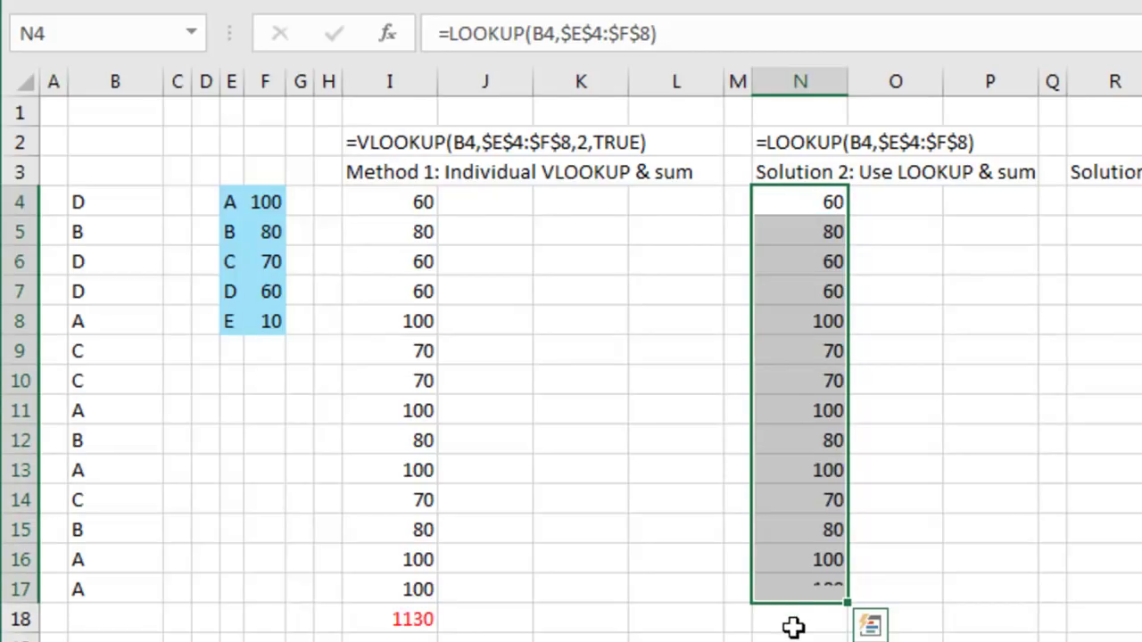
# - Total the LOOKUP results with =SUM(N4:N17) in cell N18
pyautogui.click(794, 622)
pyautogui.hotkey('alt', '=')
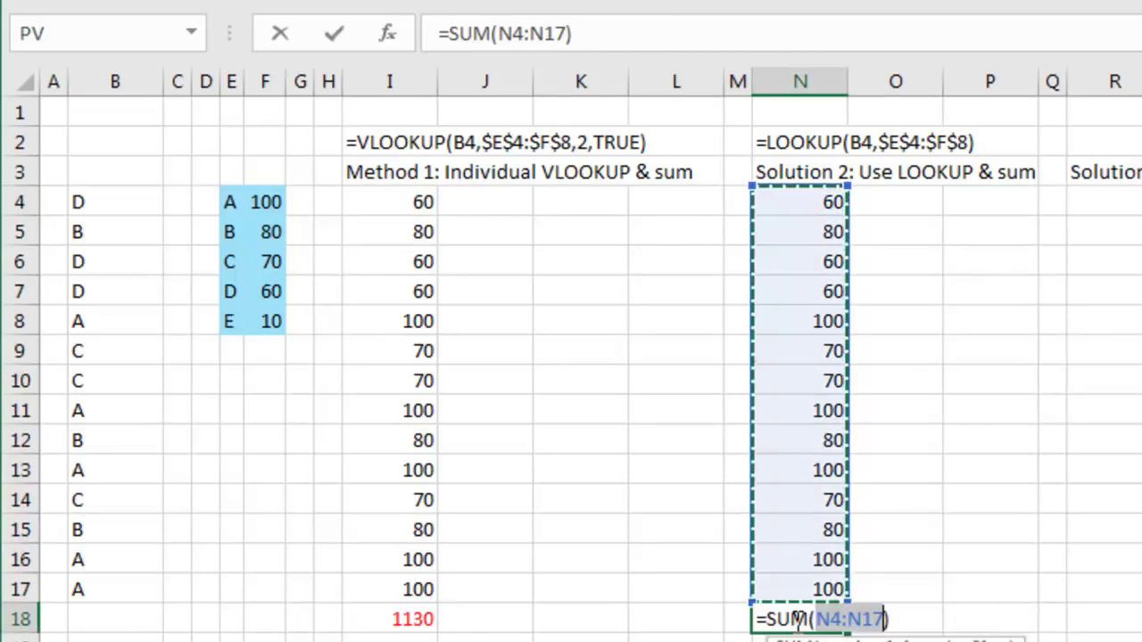
pyautogui.press('Return')
pyautogui.click(793, 620)
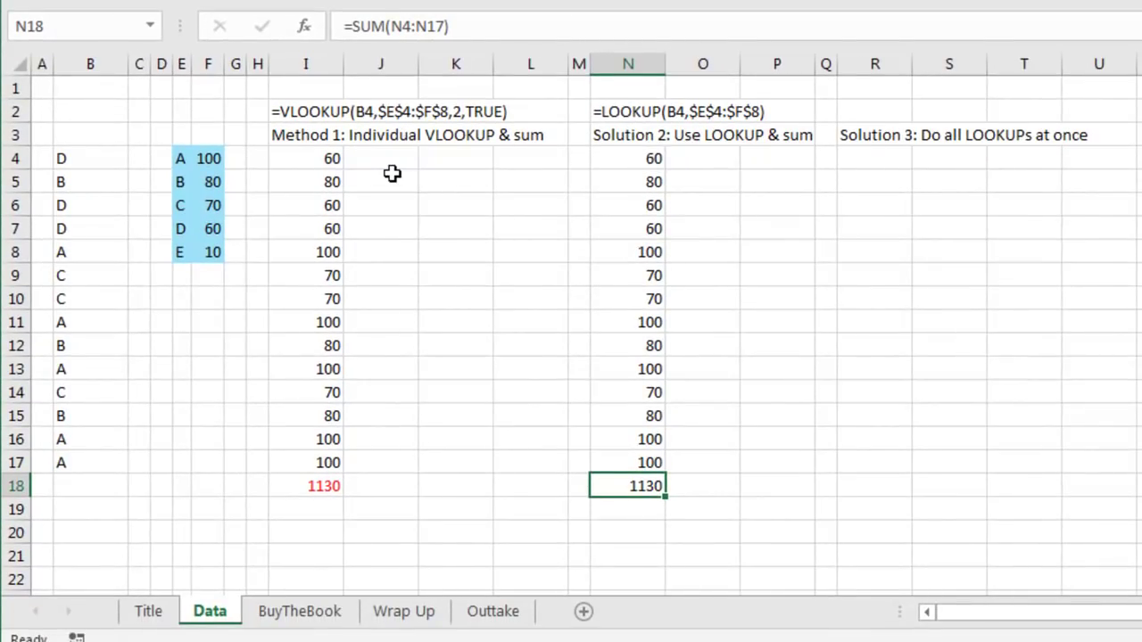
# - Enter =SUM(LOOKUP(B4:B17,E4:F8)) as a regular formula in cell R4 under the Solution 3 heading
pyautogui.click(865, 162)
pyautogui.write('=')
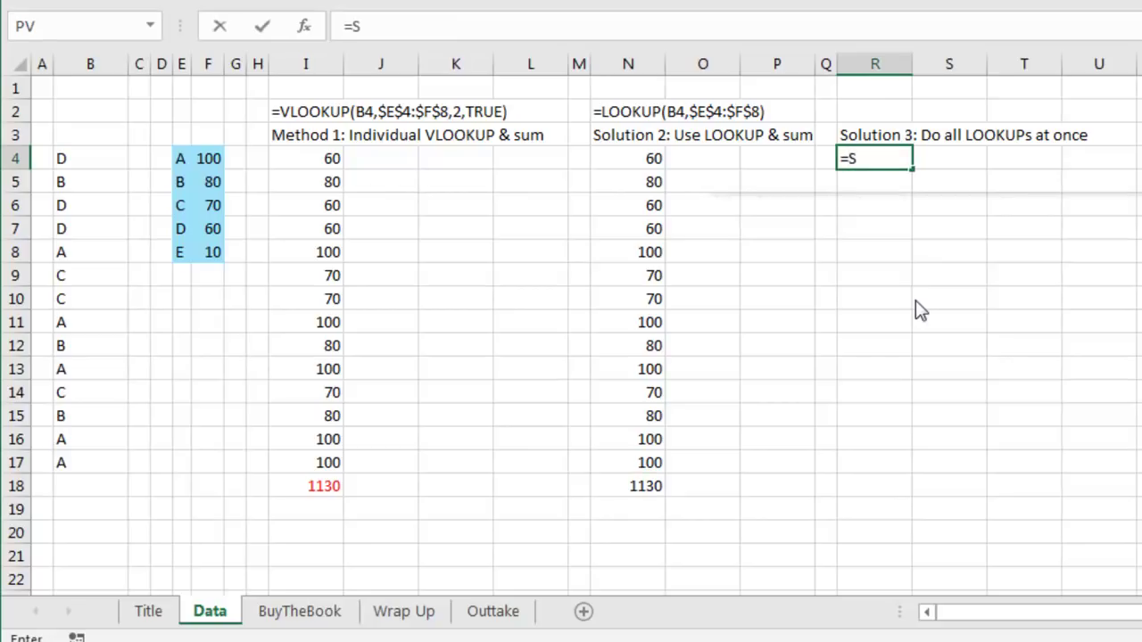
pyautogui.write('SUM')
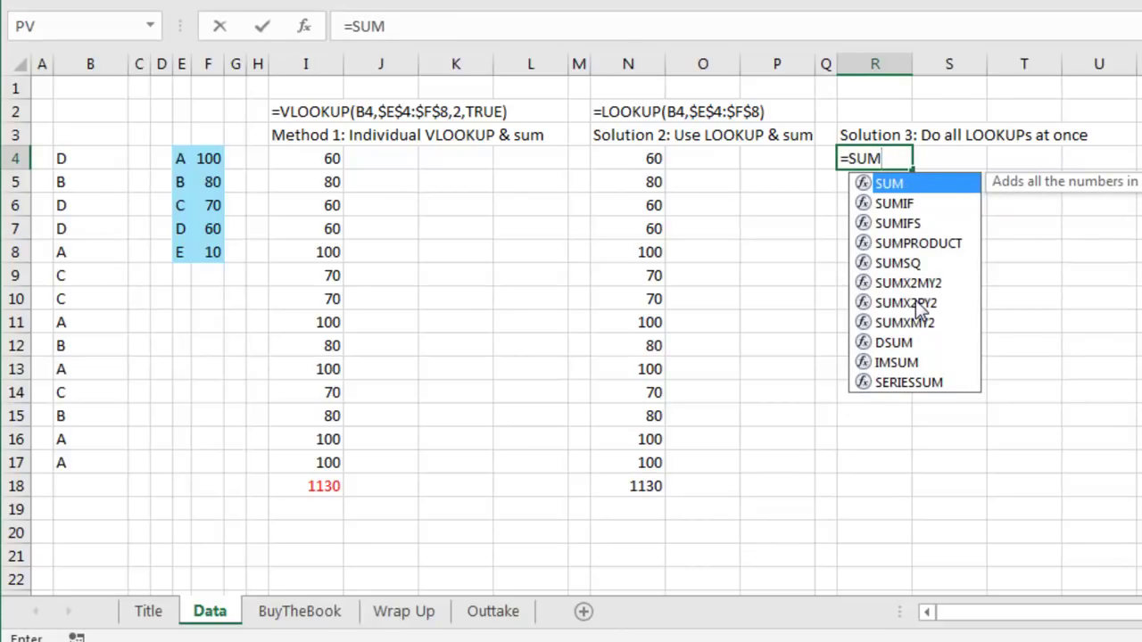
pyautogui.write('(LOOKUP(')
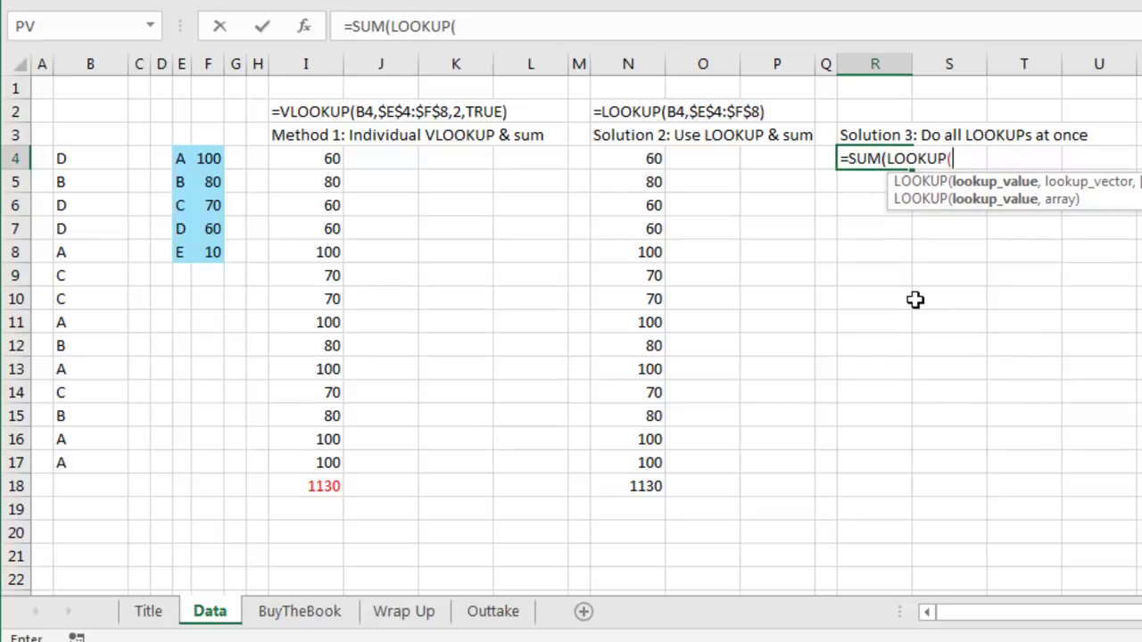
pyautogui.moveTo(92, 158); pyautogui.dragTo(91, 461)
pyautogui.write(',')
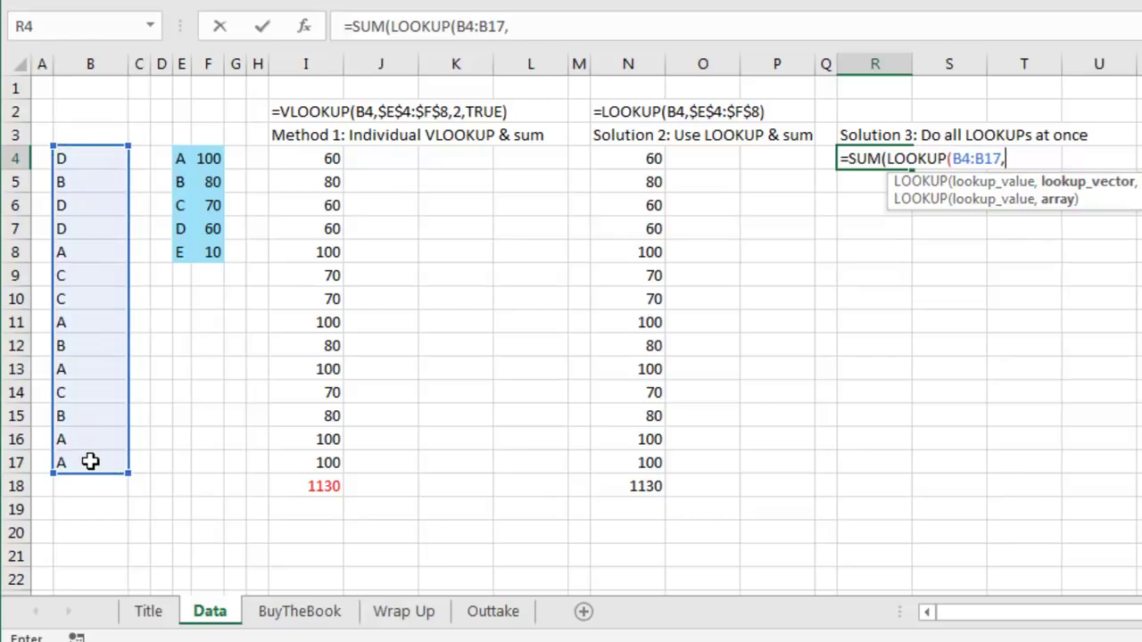
pyautogui.click(180, 159)
pyautogui.moveTo(190, 180); pyautogui.dragTo(212, 258)
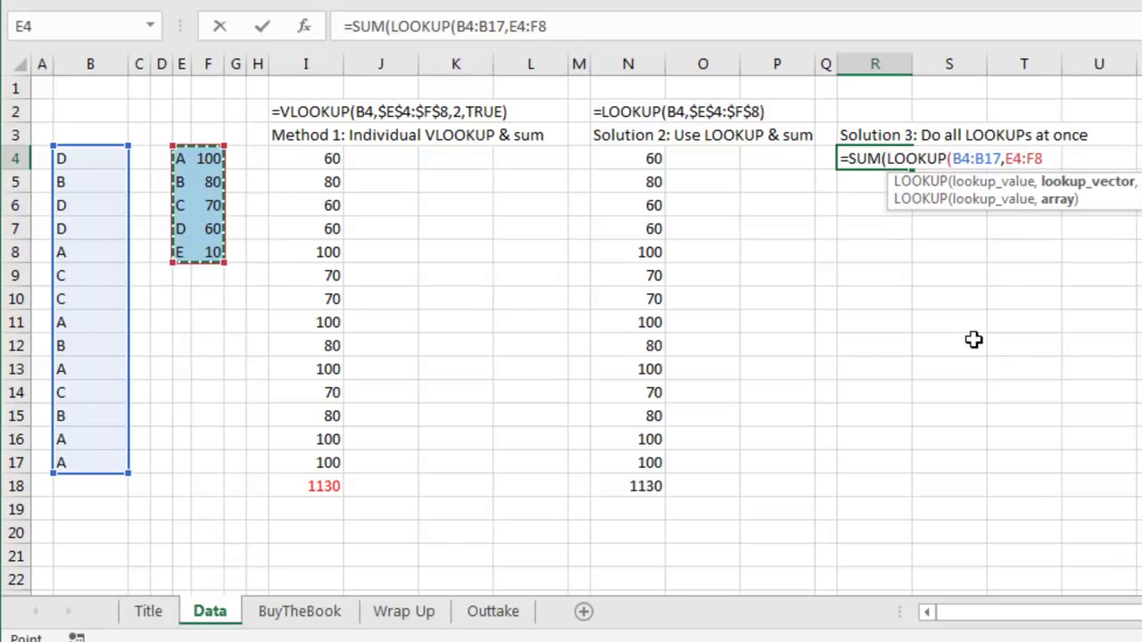
pyautogui.write(')')
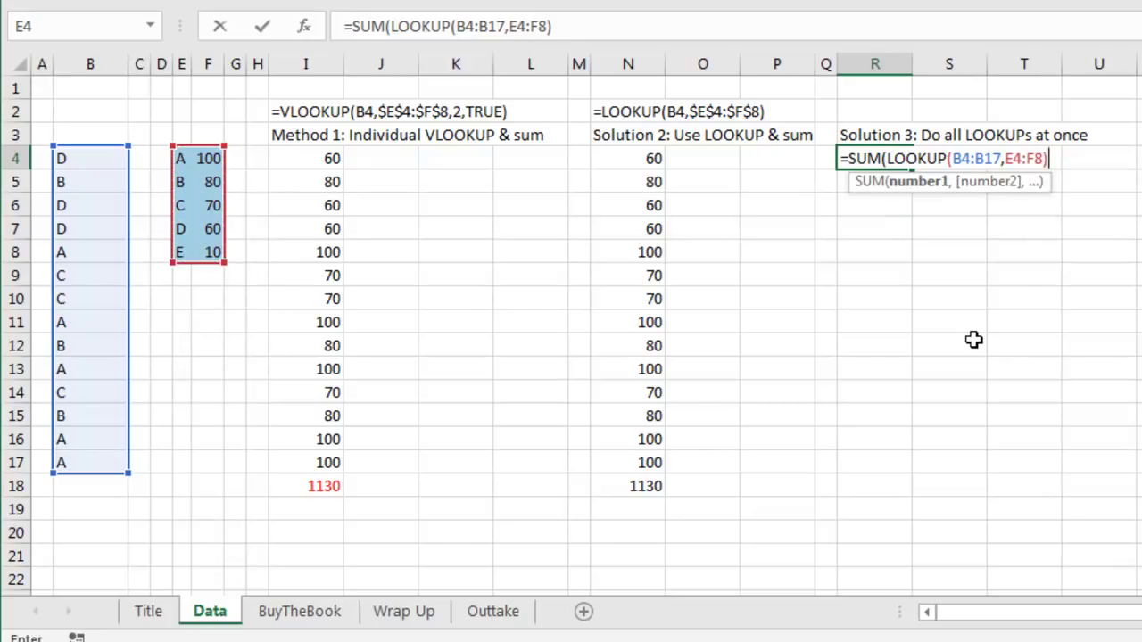
pyautogui.write(')')
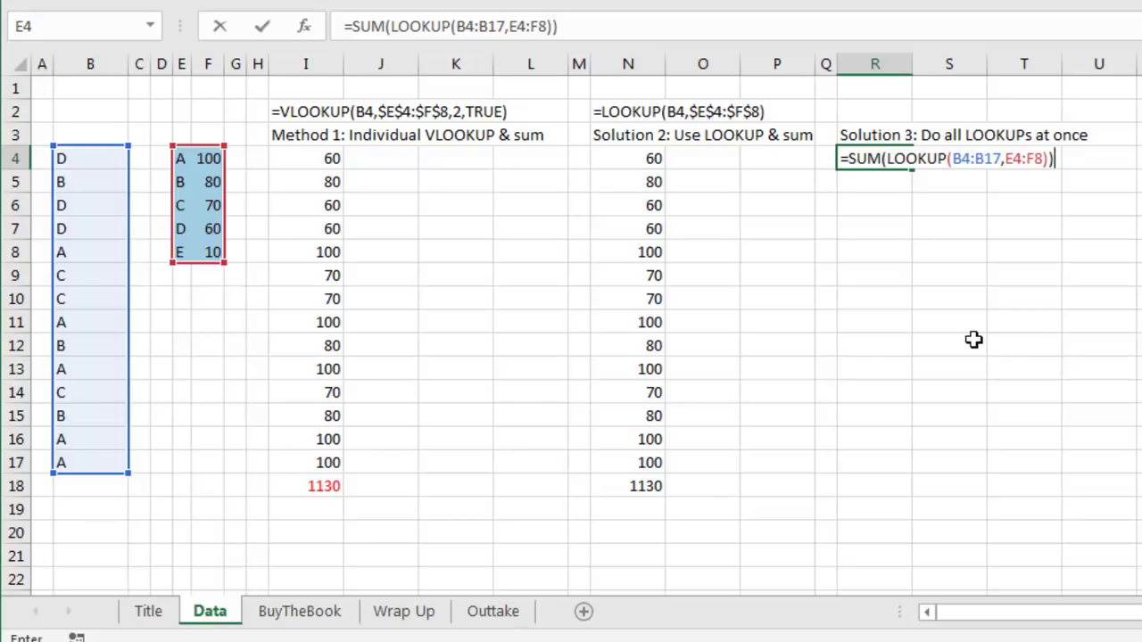
pyautogui.press('Return')
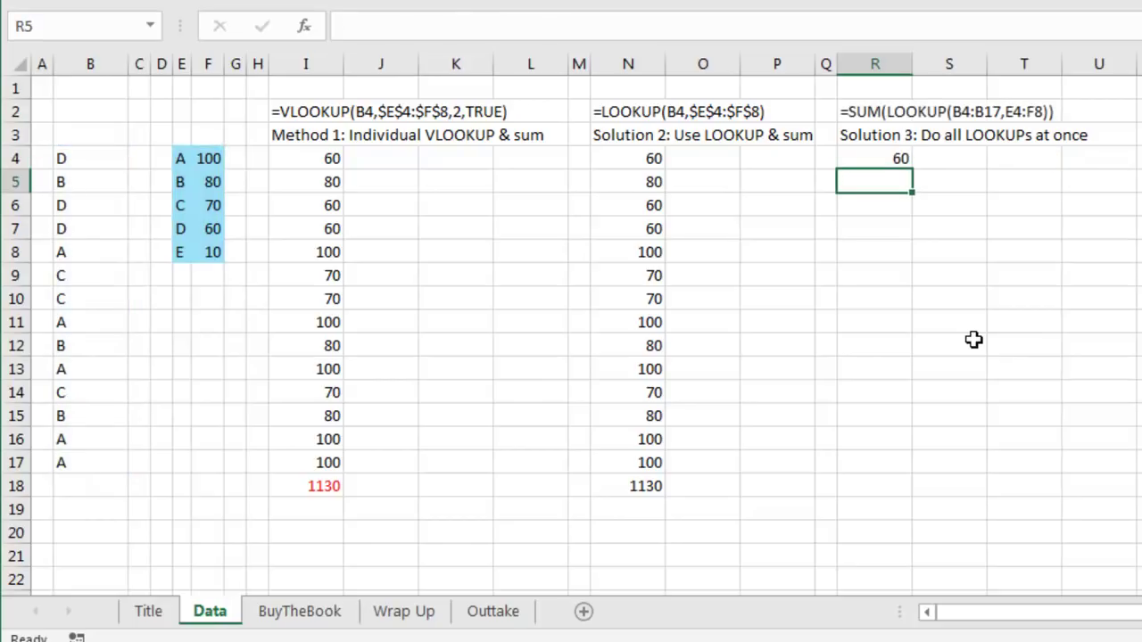
# - Re-enter the SUM(LOOKUP) formula in R4 as an array formula
pyautogui.click(872, 158)
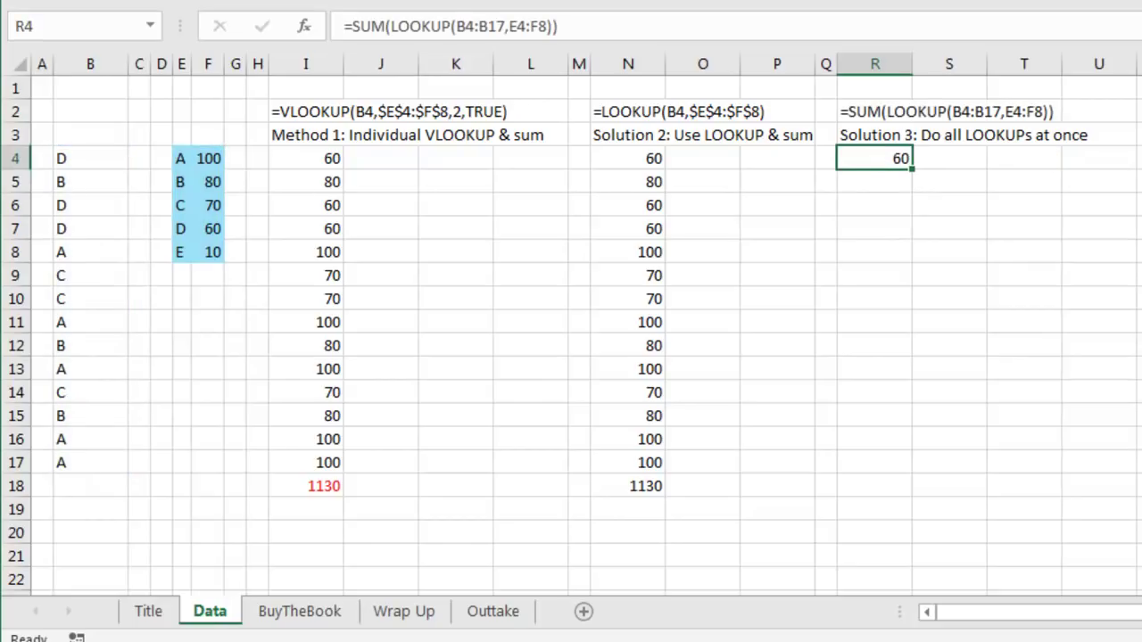
pyautogui.press('F2')
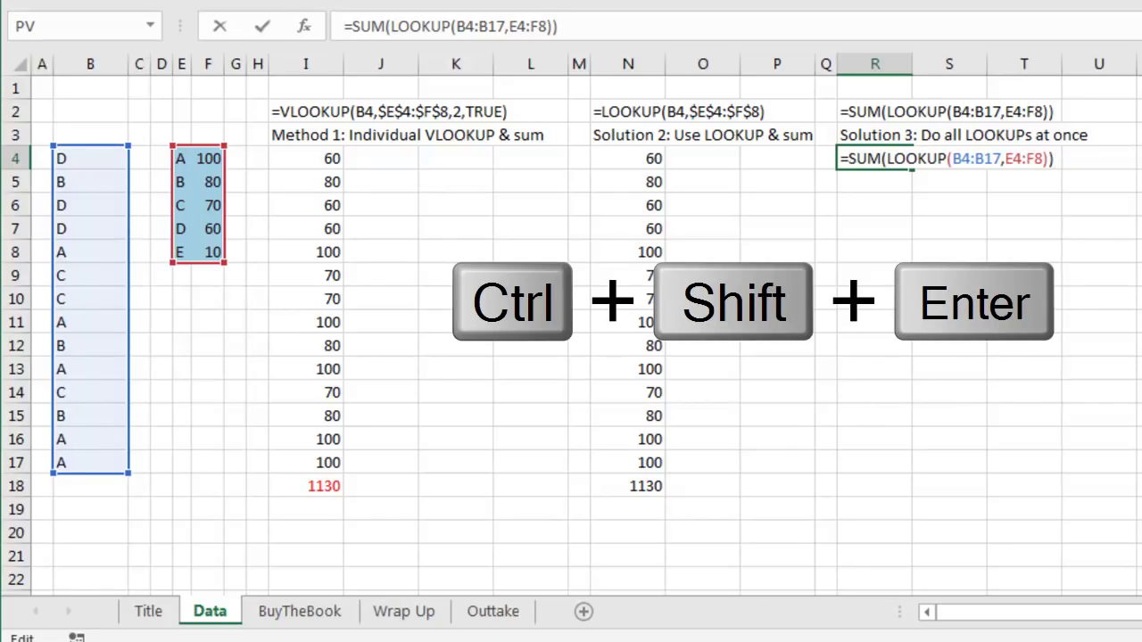
pyautogui.hotkey('ctrl', 'shift', 'Return')
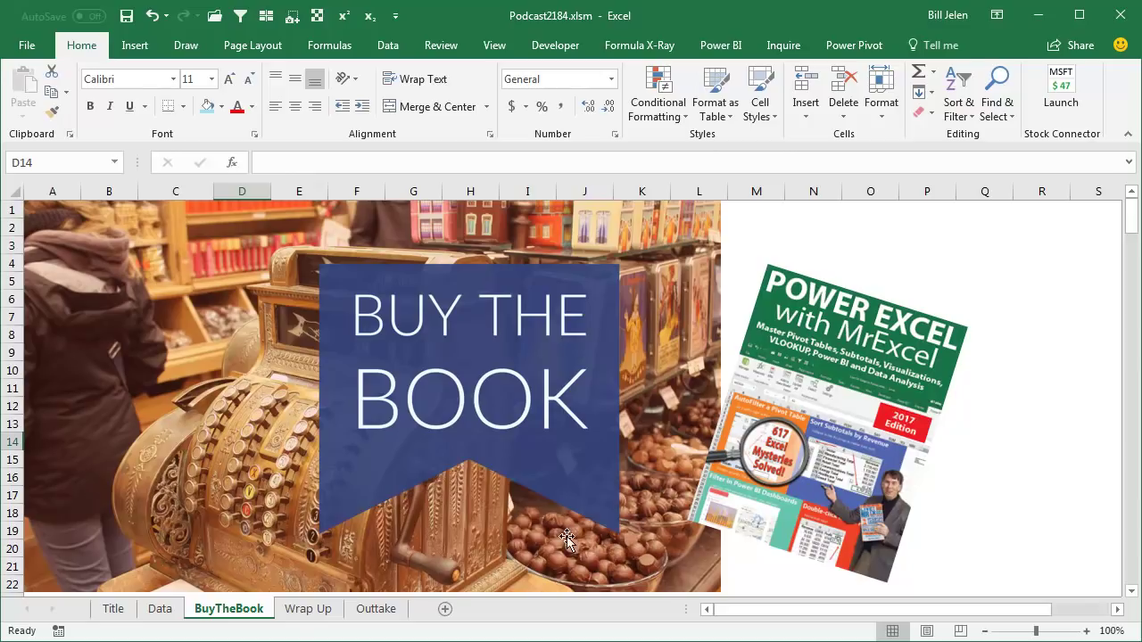
# - Show the Wrap Up worksheet
pyautogui.click(310, 610)
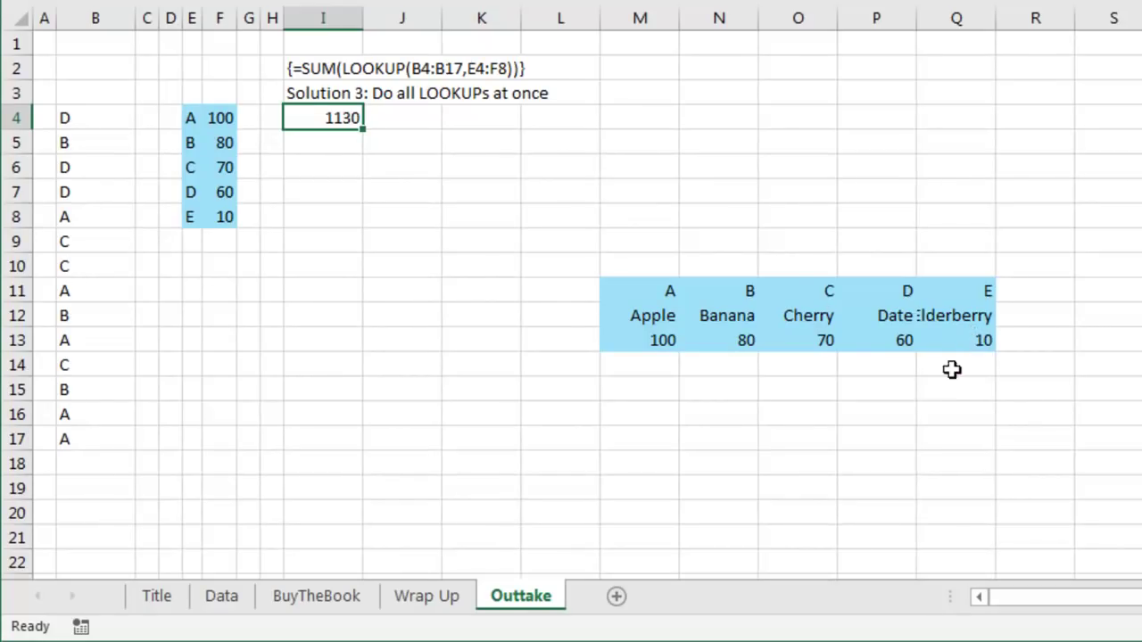
# - Enter =LOOKUP(B4,M11:Q13) in cell I6 of the Outtake sheet to look up the first letter in the horizontal table
pyautogui.click(327, 170)
pyautogui.write('=')
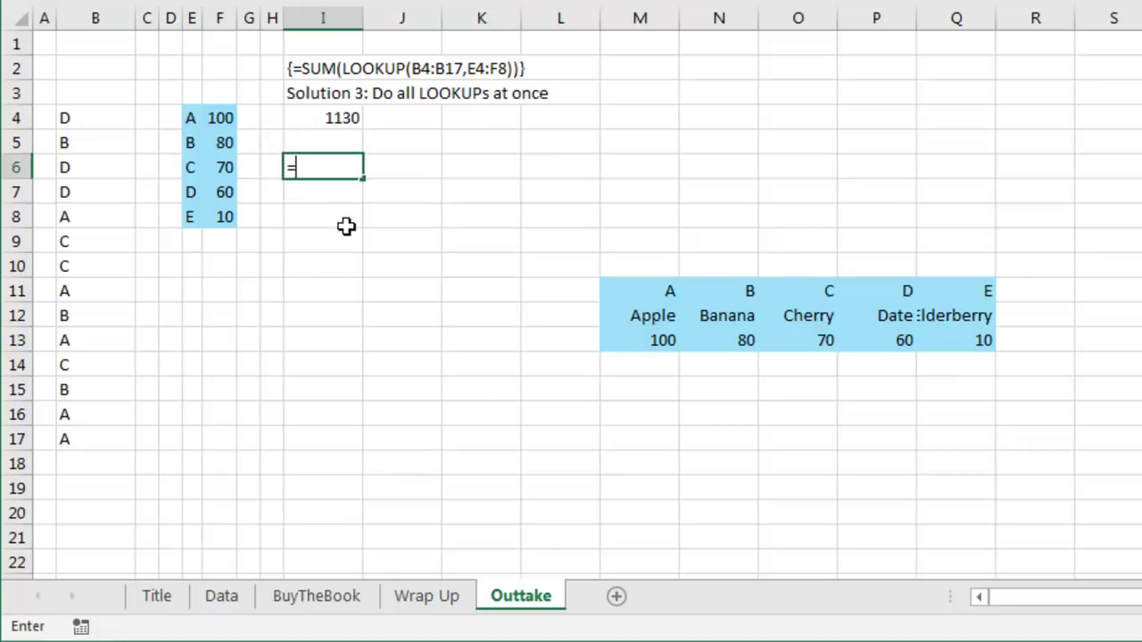
pyautogui.write('LOOKUP(')
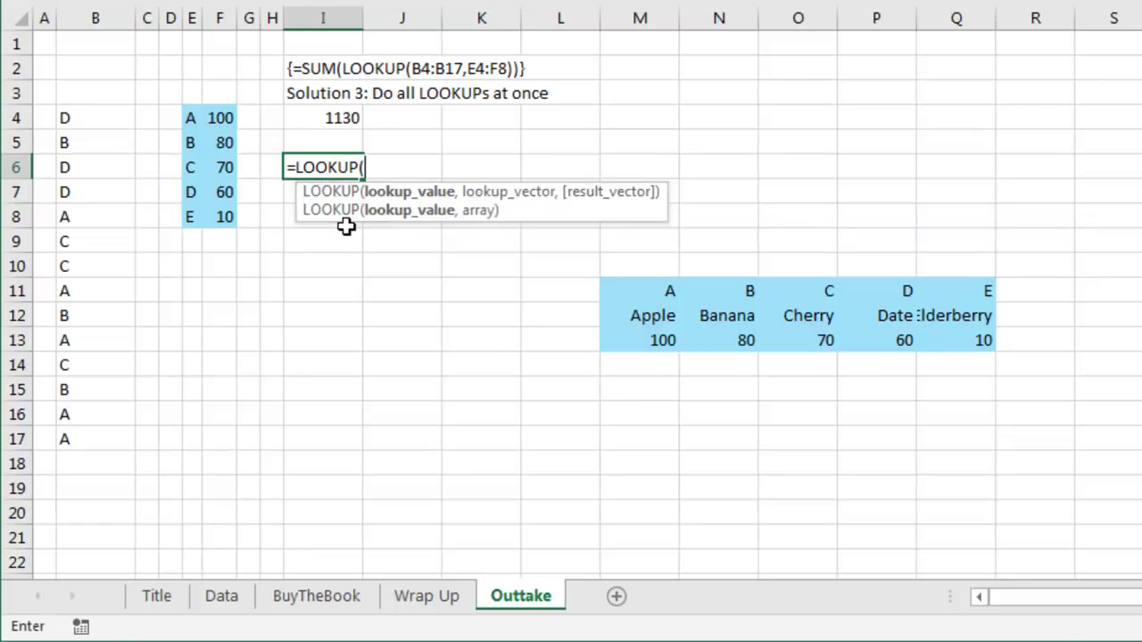
pyautogui.press('Left')
pyautogui.press('Up')
pyautogui.press('Up')
pyautogui.press('Left')
pyautogui.press('Left')
pyautogui.press('Left')
pyautogui.press('Left')
pyautogui.press('Left')
pyautogui.press('Left')
pyautogui.press('Left')
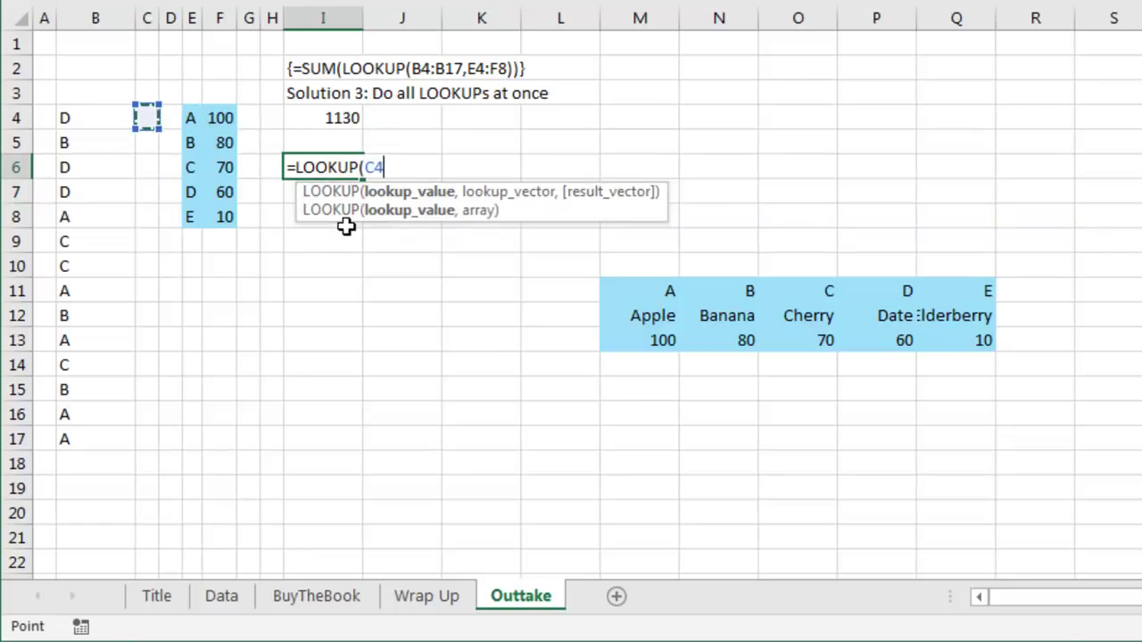
pyautogui.press('Right')
pyautogui.write(',')
pyautogui.press('Down')
pyautogui.press('Down')
pyautogui.press('Down')
pyautogui.press('Down')
pyautogui.press('Down')
pyautogui.press('Right')
pyautogui.press('Right')
pyautogui.press('Right')
pyautogui.press('Right')
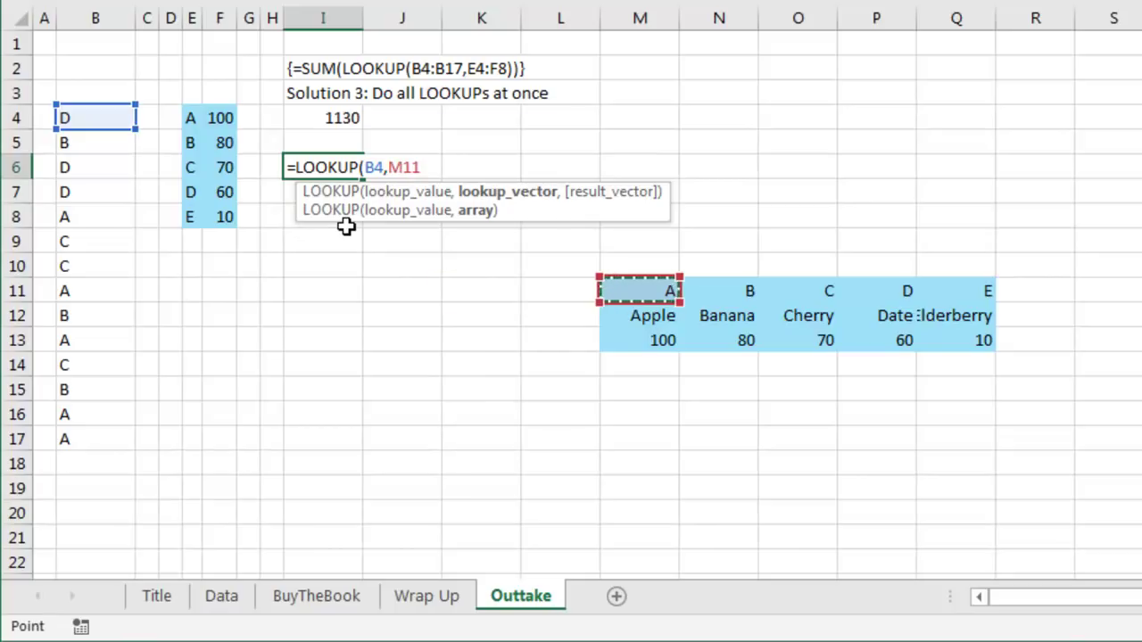
pyautogui.hotkey('shift', 'Right')
pyautogui.hotkey('shift', 'Right')
pyautogui.hotkey('shift', 'Right')
pyautogui.hotkey('shift', 'Right')
pyautogui.hotkey('shift', 'Down')
pyautogui.hotkey('shift', 'Down')
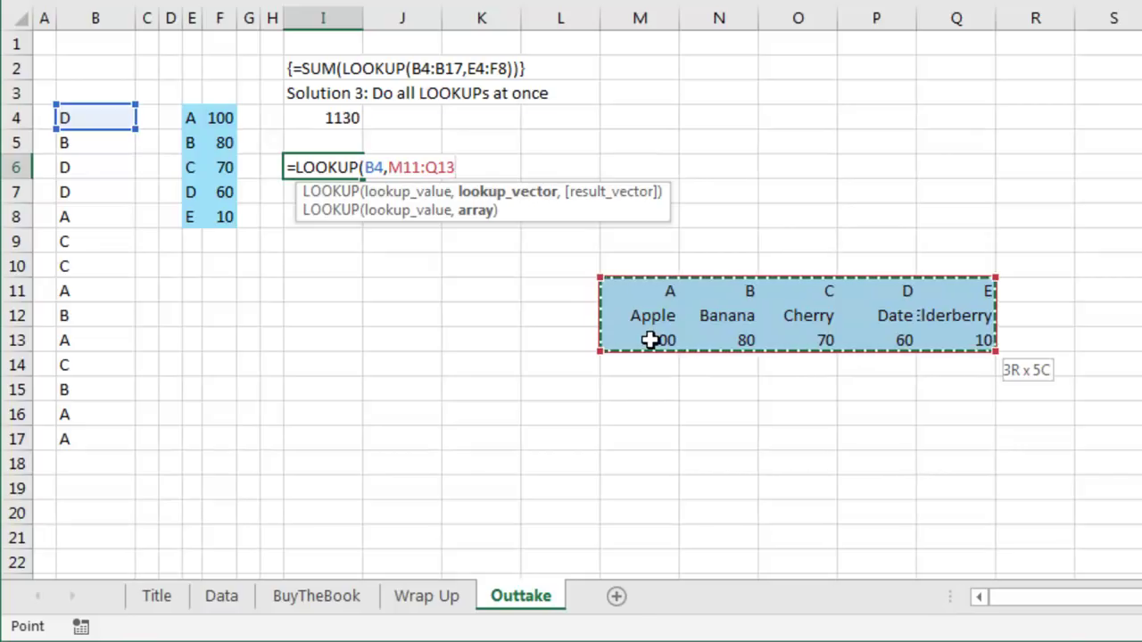
pyautogui.press('Return')
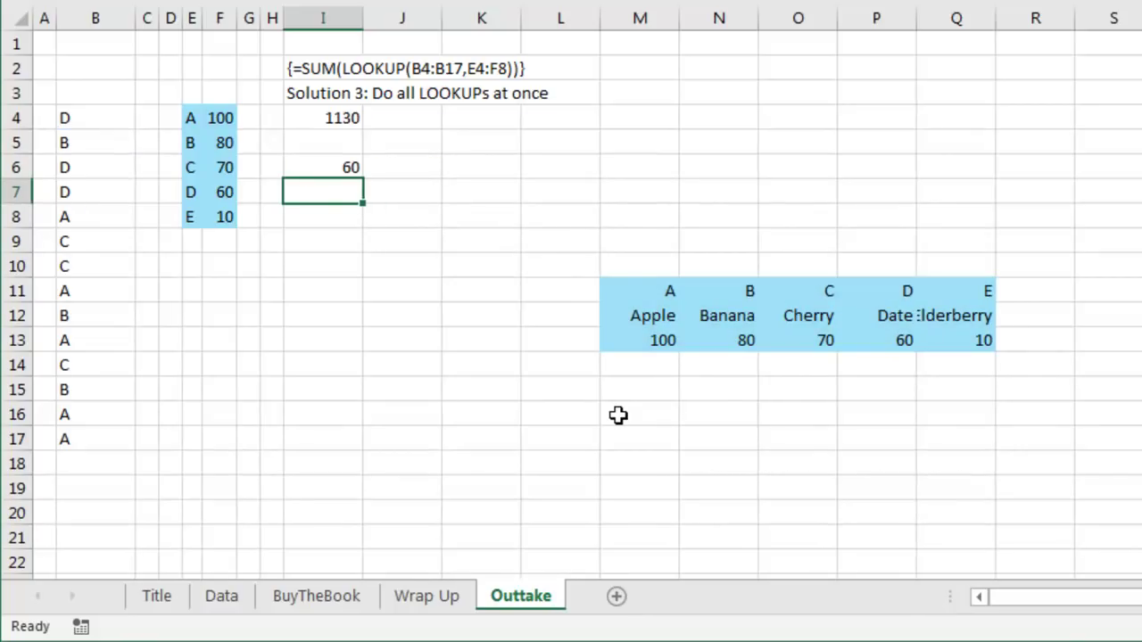
# - Edit the LOOKUP formula in I6 so its array covers only M11:Q12
pyautogui.press('Up')
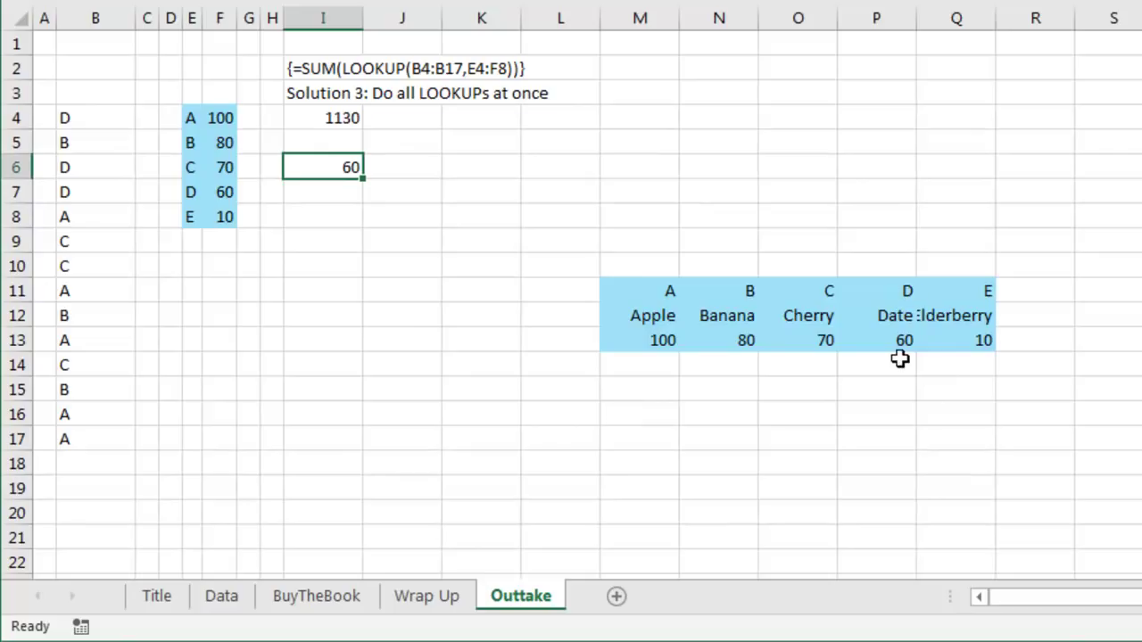
pyautogui.press('F2')
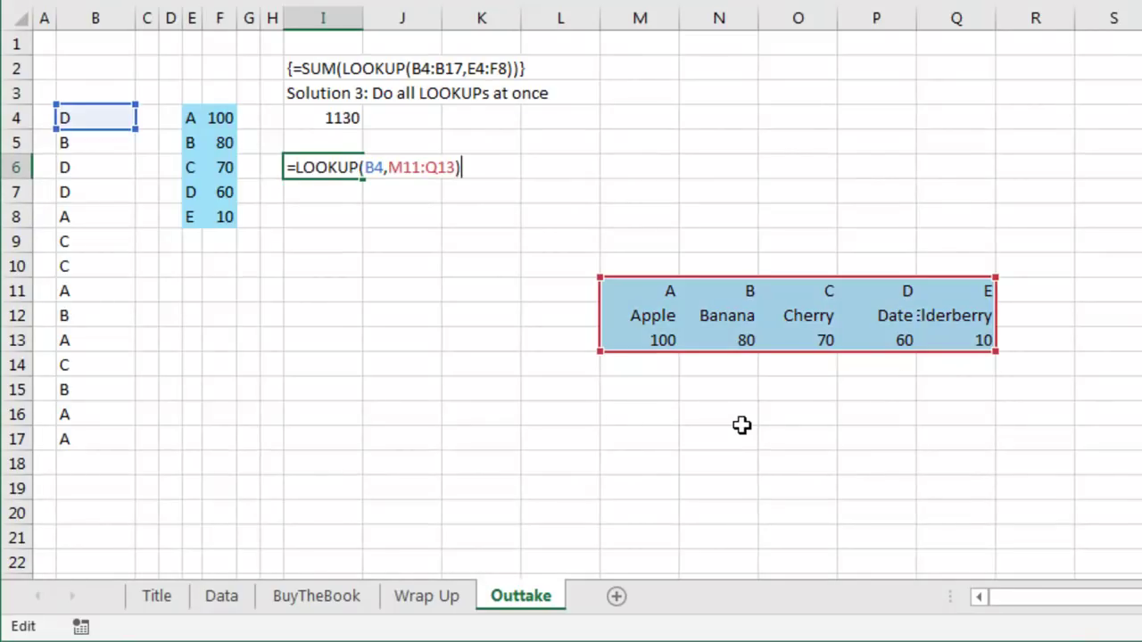
pyautogui.press('Left')
pyautogui.press('Left')
pyautogui.press('Left')
pyautogui.press('Left')
pyautogui.press('Right')
pyautogui.press('Right')
pyautogui.write('2')
pyautogui.press('Delete')
pyautogui.press('Return')
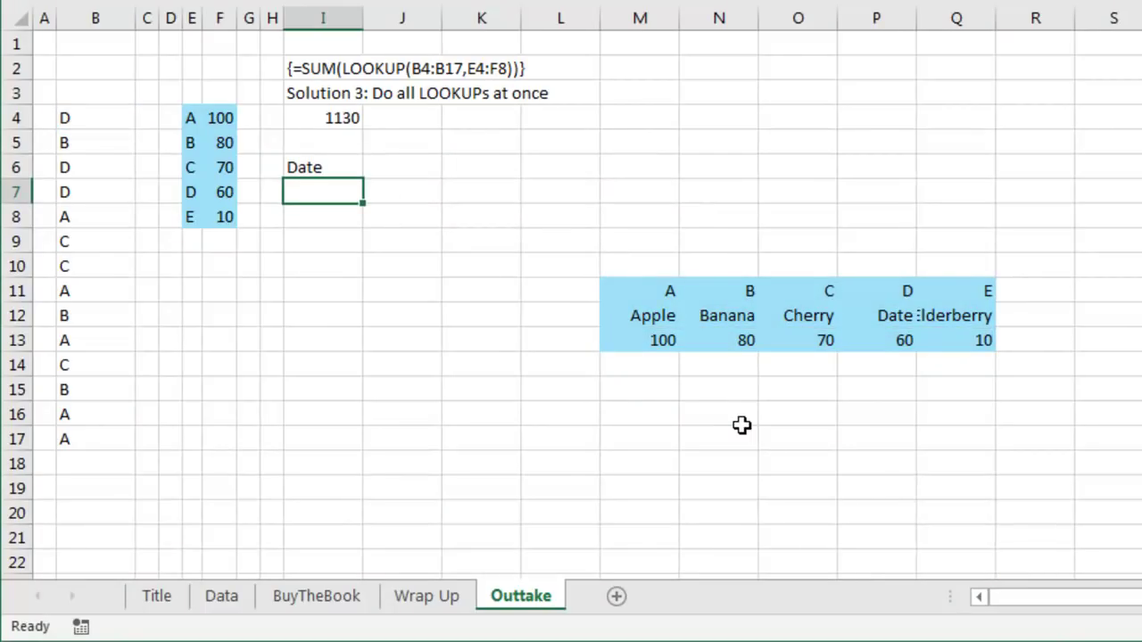